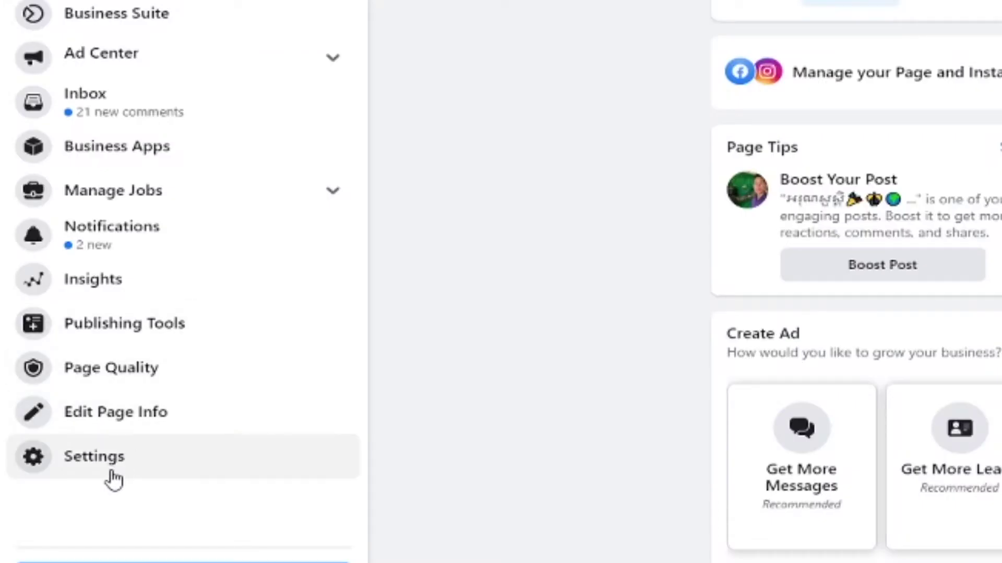
Step: Open the Templates and Tabs section of the page settings, view the list of available templates, and close it
click(97, 466)
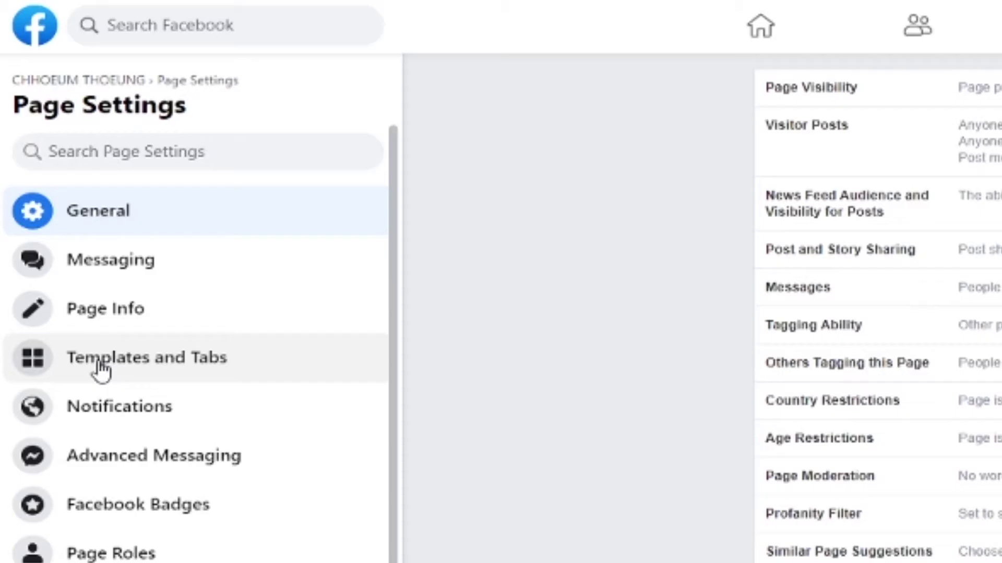
click(134, 372)
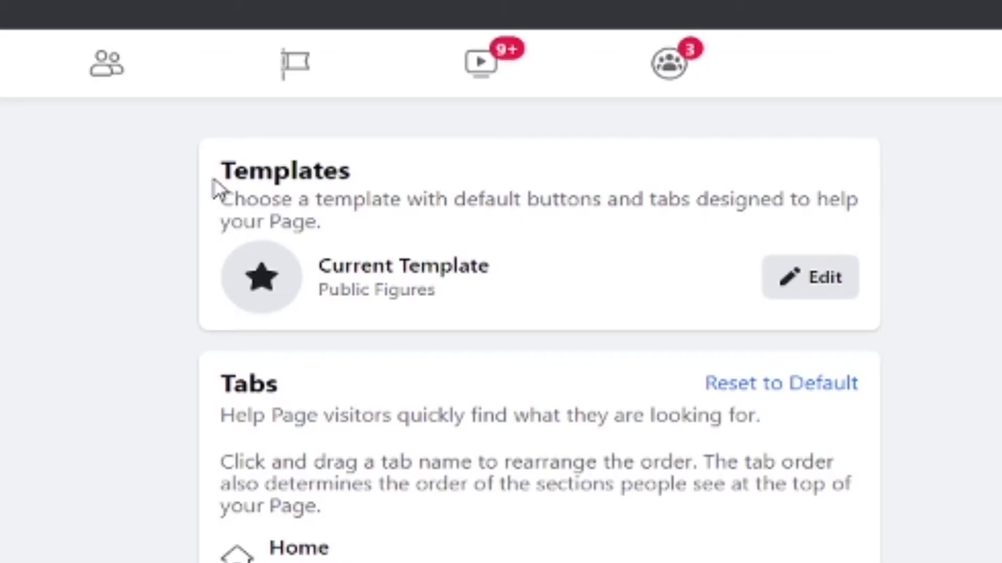
drag(221, 168, 398, 174)
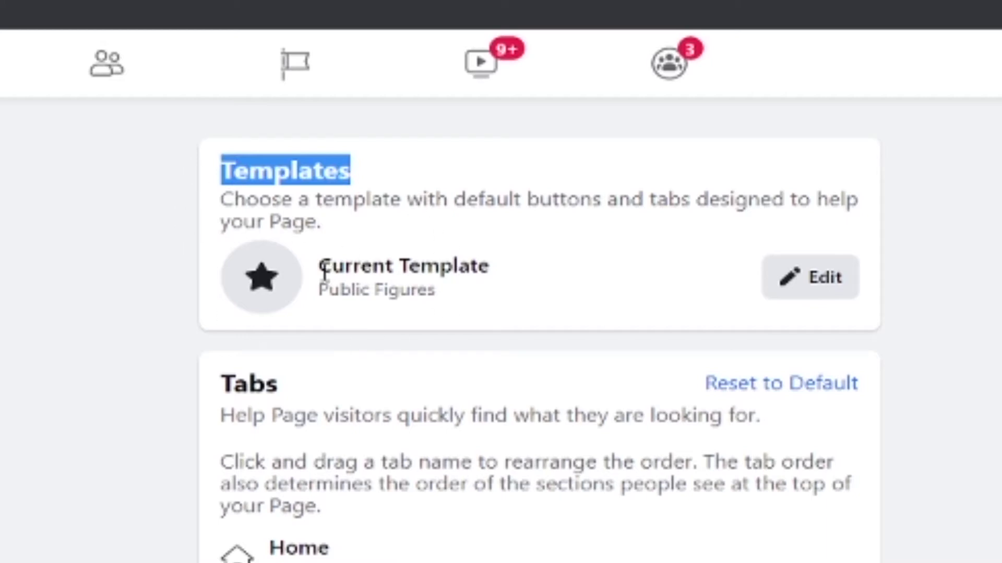
drag(322, 268, 496, 284)
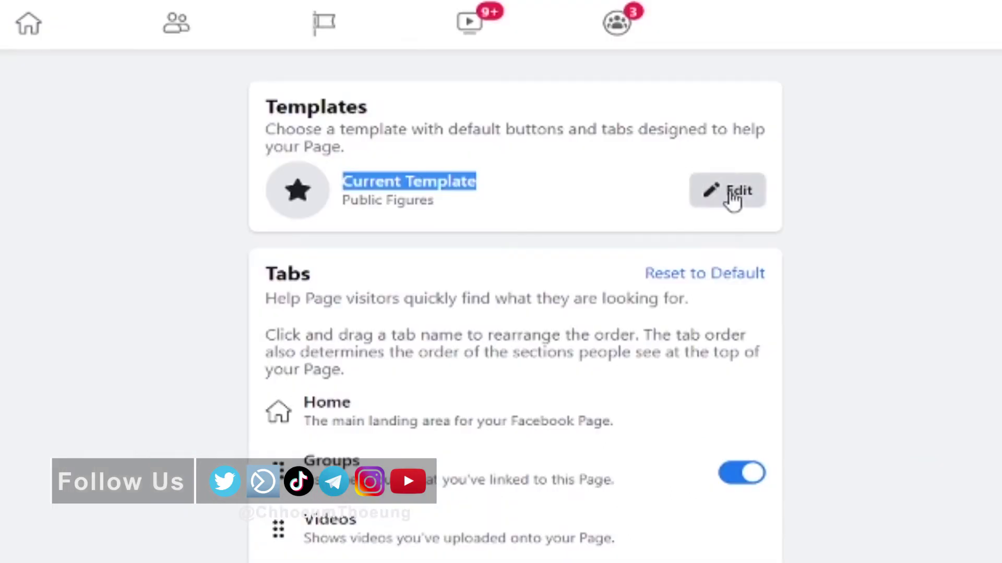
click(718, 199)
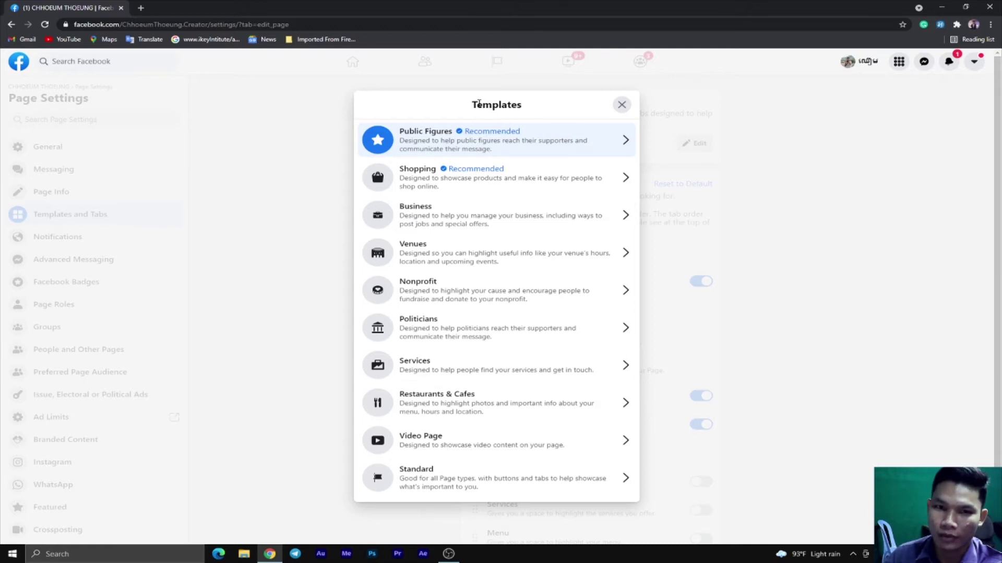
drag(472, 104, 537, 111)
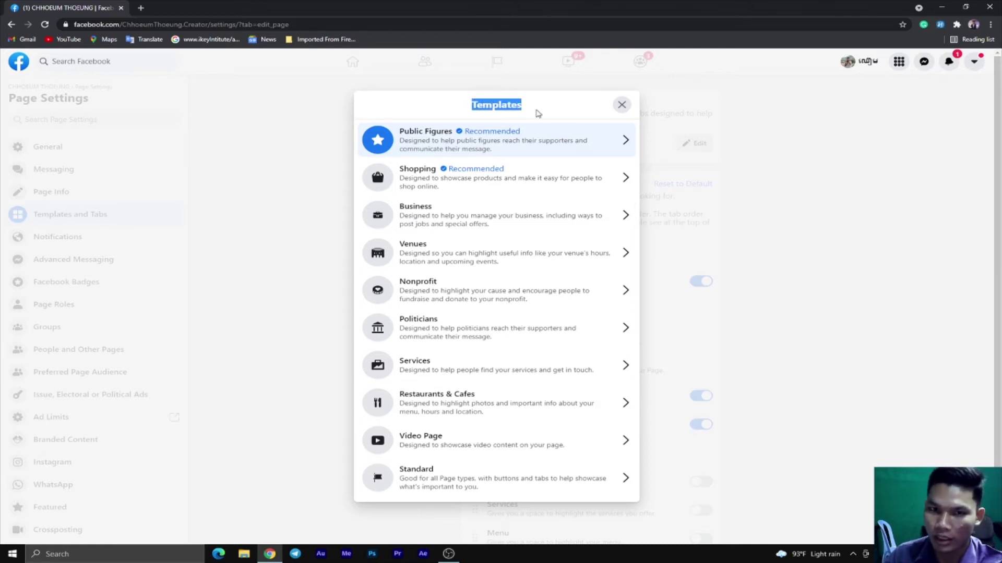
click(622, 105)
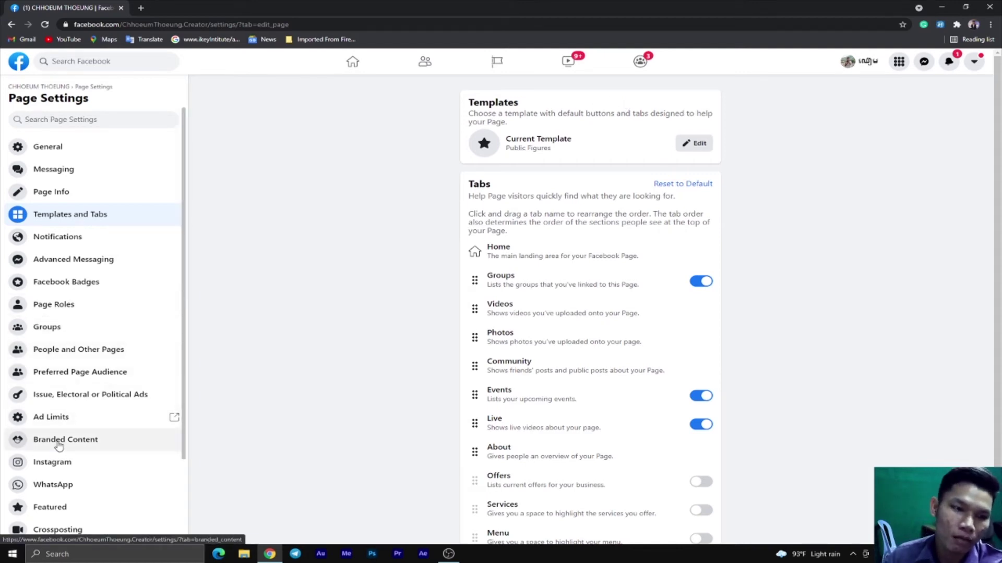
Step: Open the Page Info settings and search the categories for "bea", clearing the search text when done
click(67, 199)
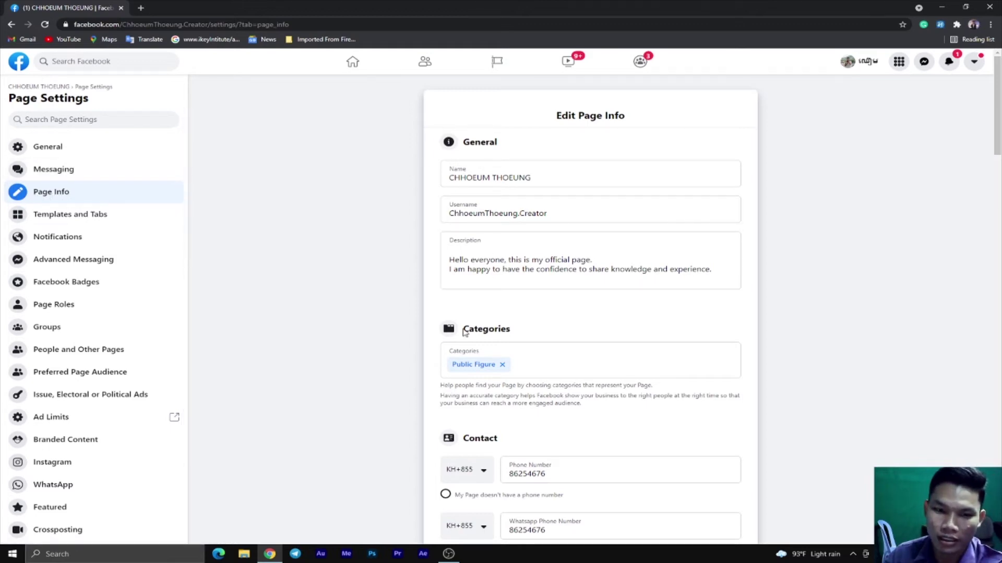
drag(462, 329, 517, 329)
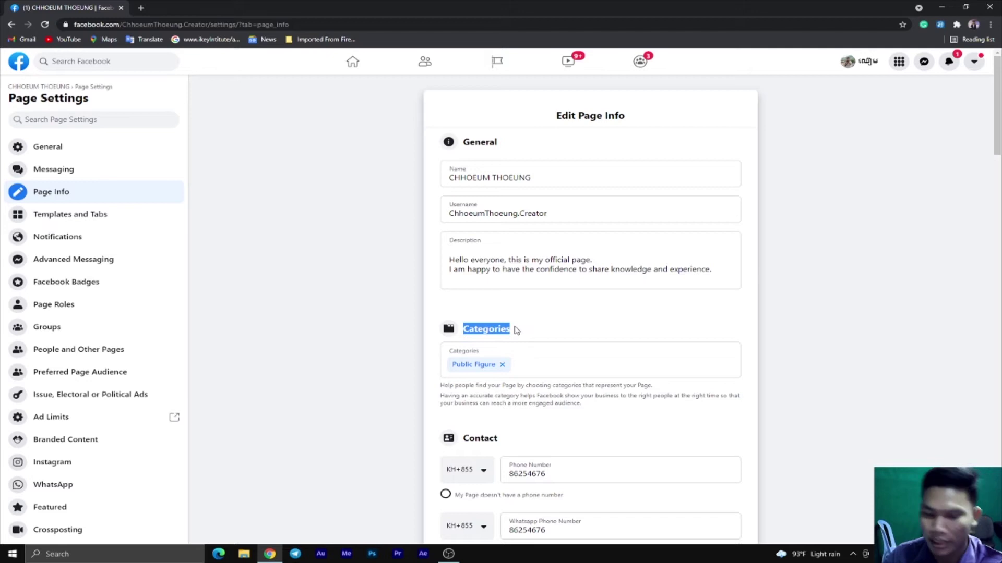
click(530, 330)
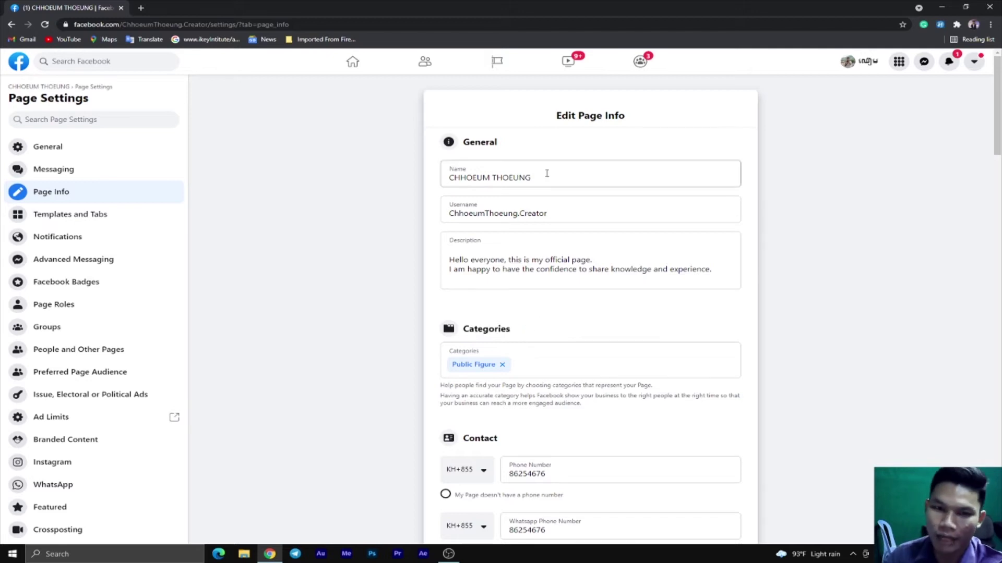
click(556, 365)
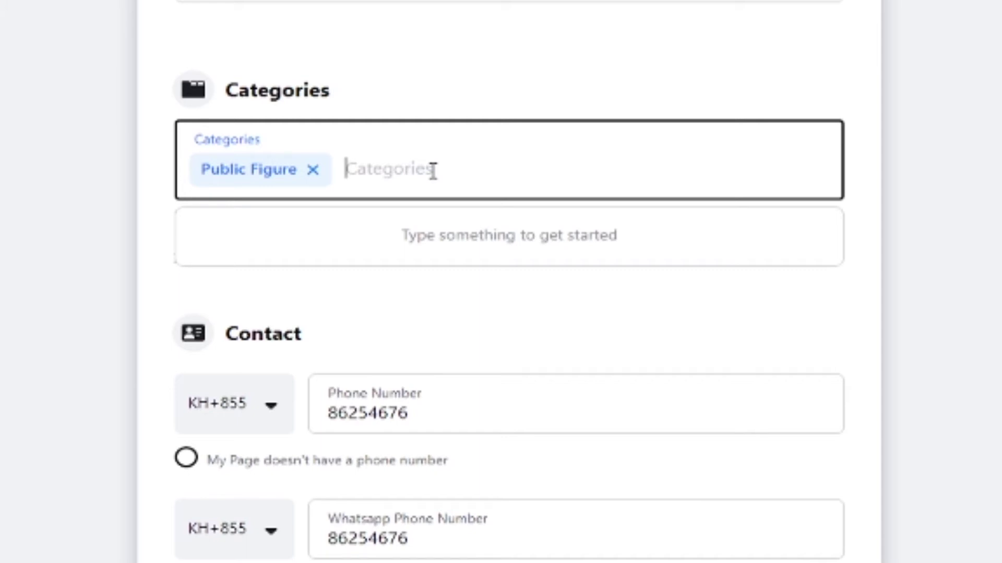
text(u)
key(BackSpace)
text(b)
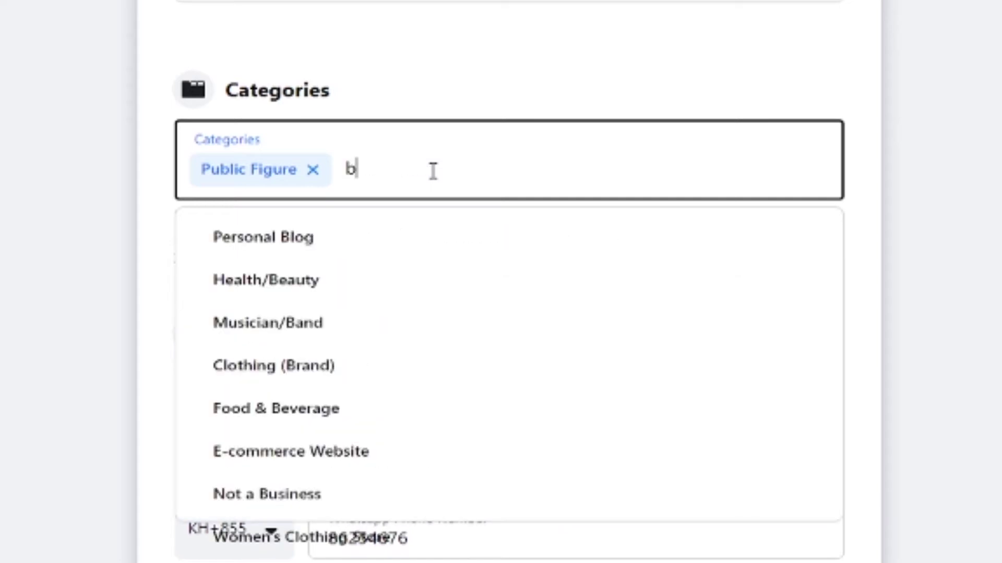
text(ea)
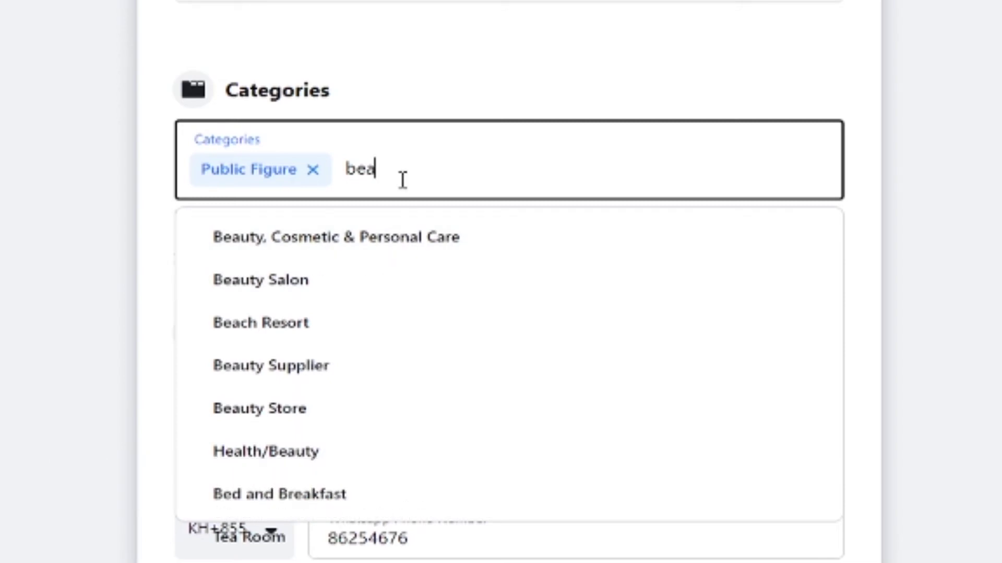
key(BackSpace)
key(BackSpace)
key(BackSpace)
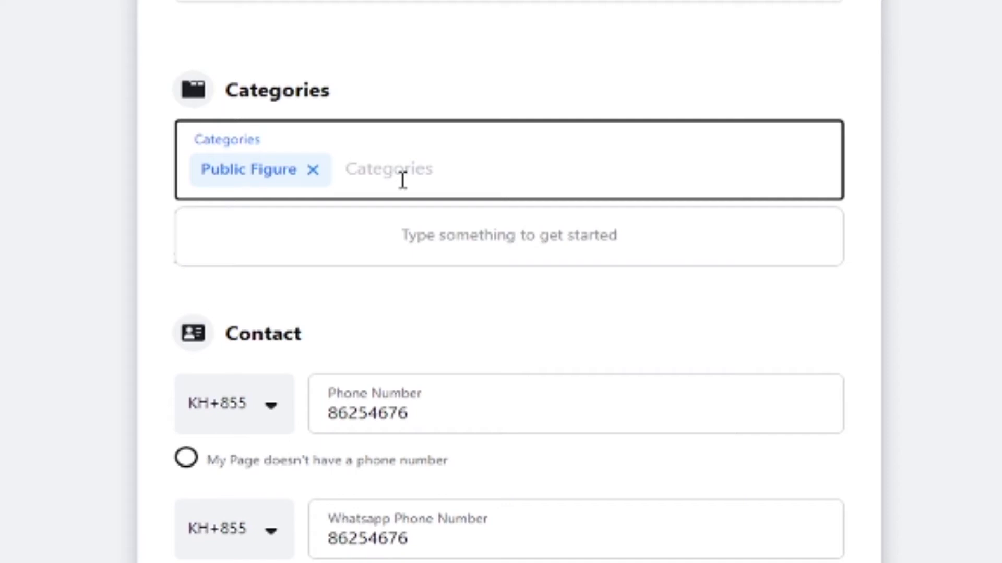
Step: Search the page categories for "food" and clear the search text
text(food)
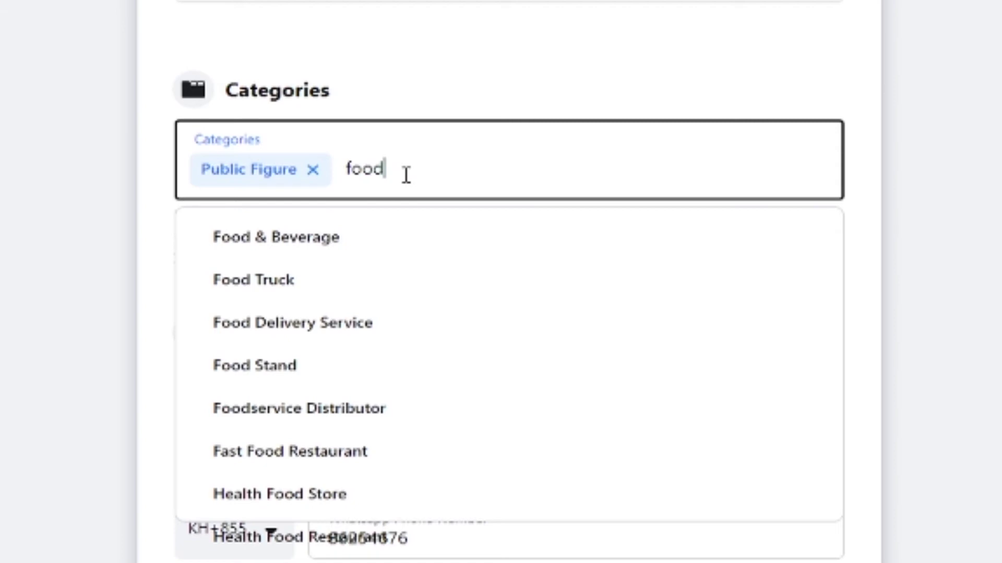
key(BackSpace)
key(BackSpace)
key(BackSpace)
key(BackSpace)
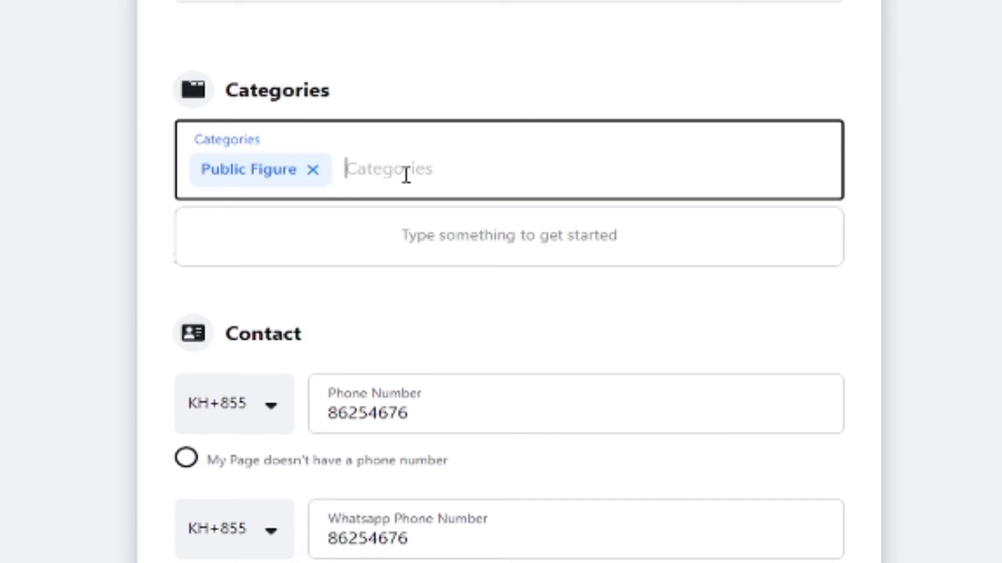
Step: Search the page categories for "video" and clear the search text
text(v)
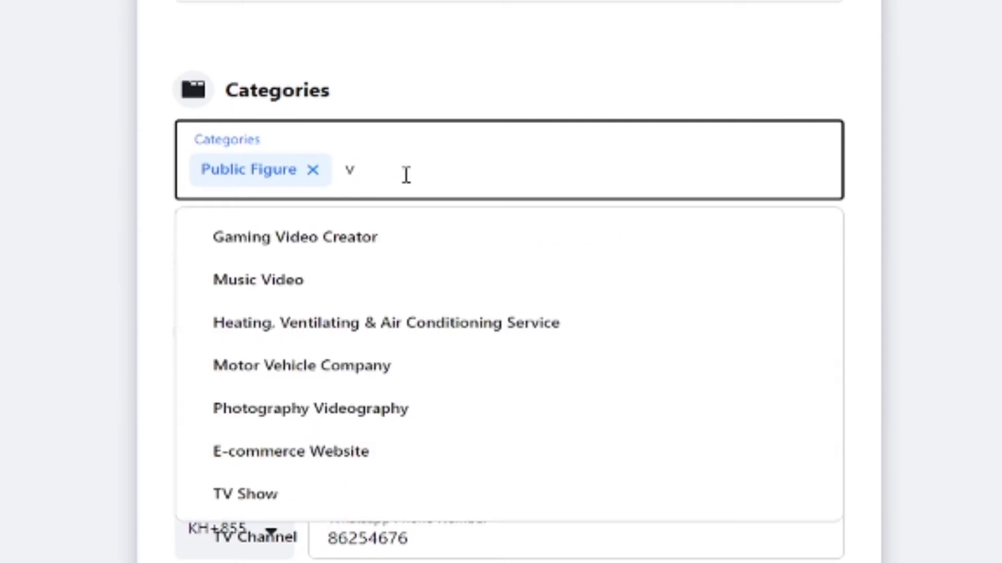
text(ideo)
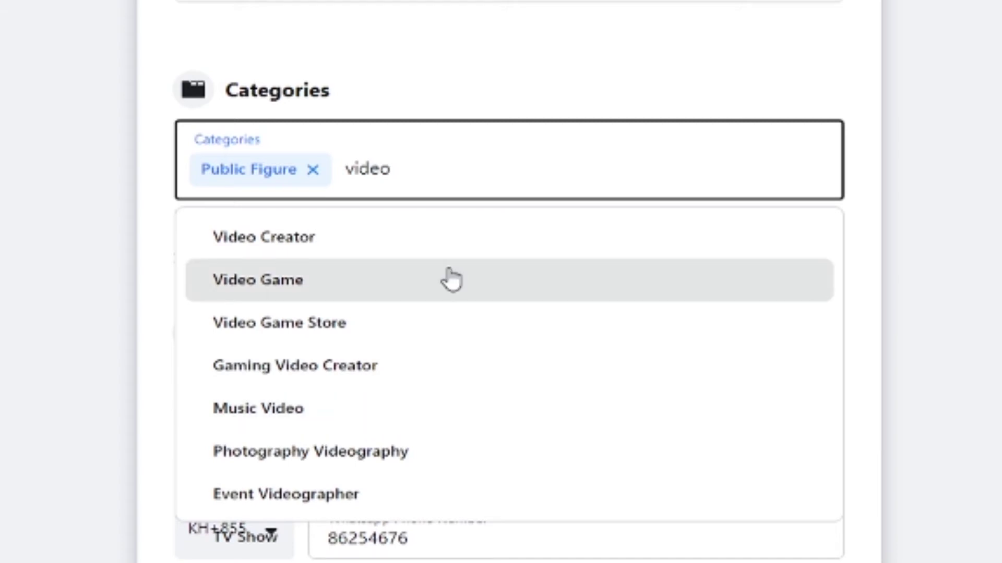
key(BackSpace)
key(BackSpace)
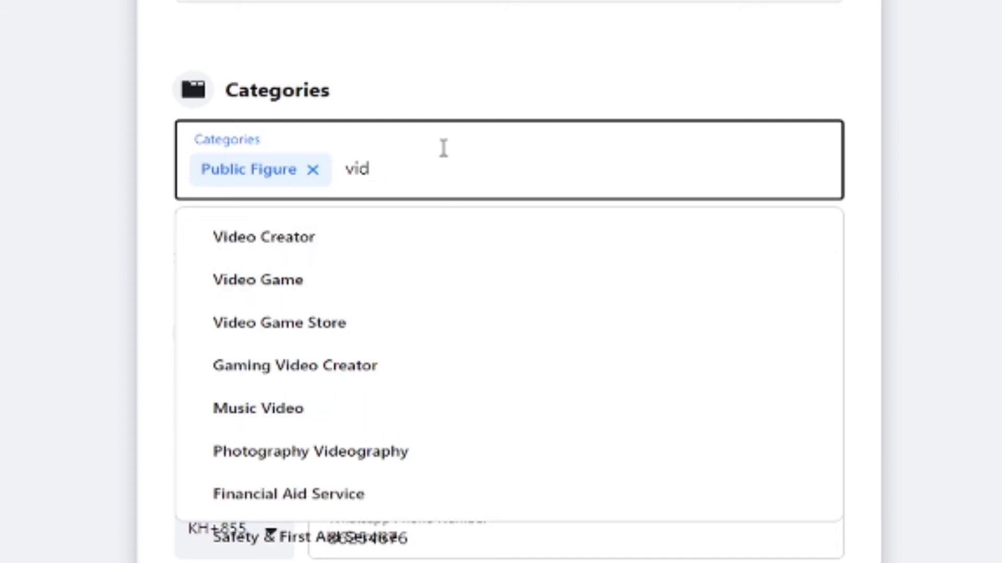
key(BackSpace)
key(BackSpace)
key(BackSpace)
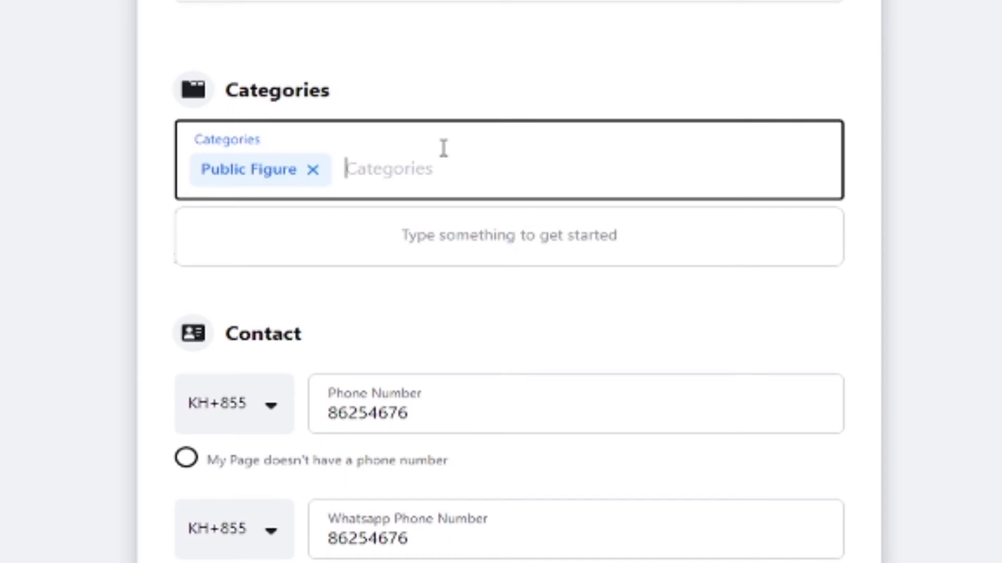
Step: Search the page categories for "real" and clear the search text
text(r)
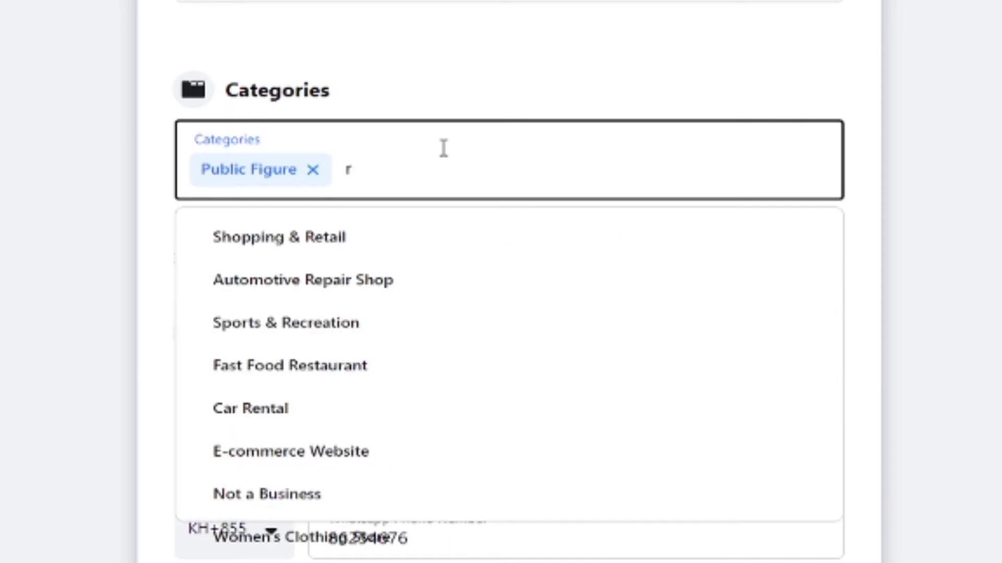
text(eal)
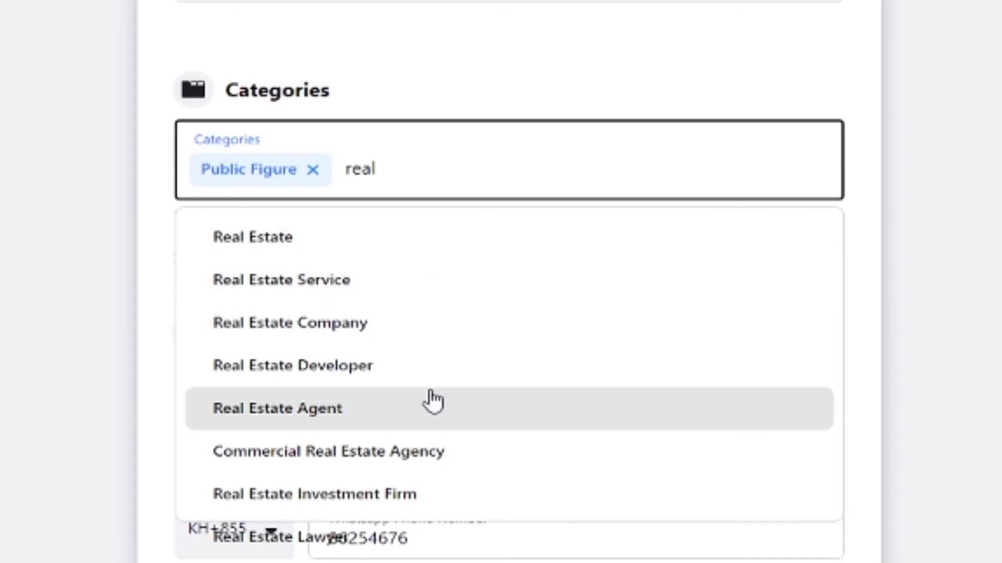
key(BackSpace)
key(BackSpace)
key(BackSpace)
key(BackSpace)
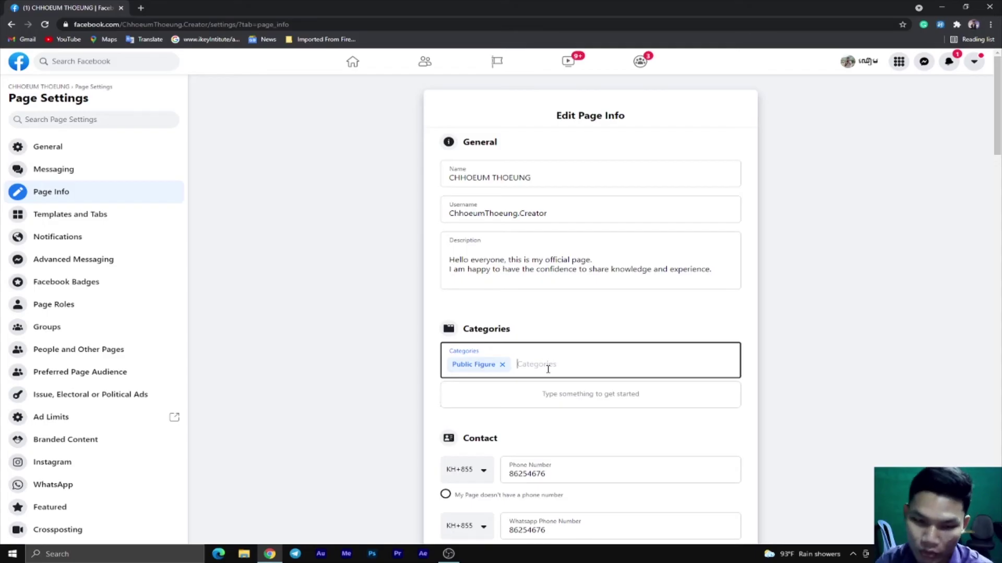
Step: Add Video Creator and Photography Videography to the page's categories
text(vid)
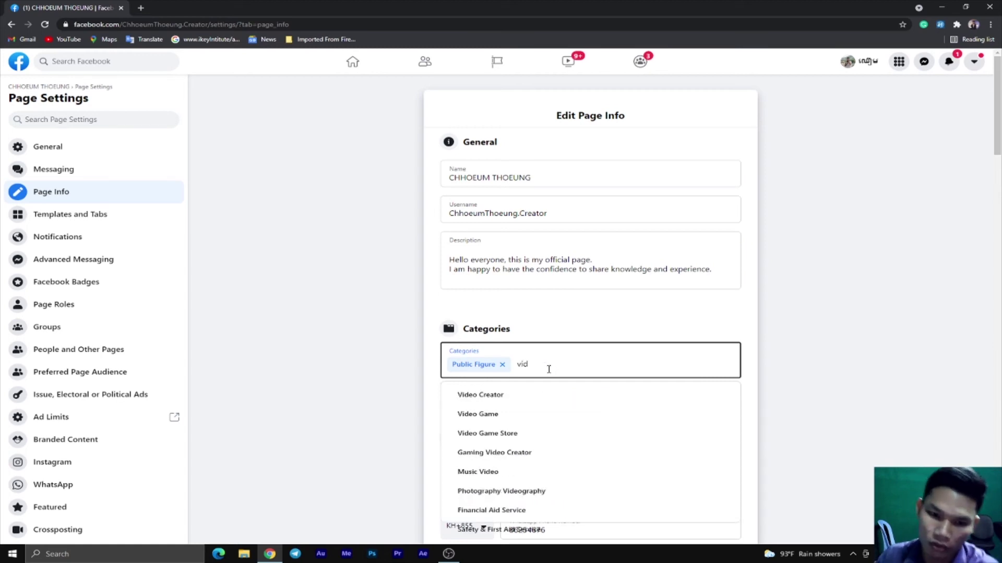
double_click(525, 395)
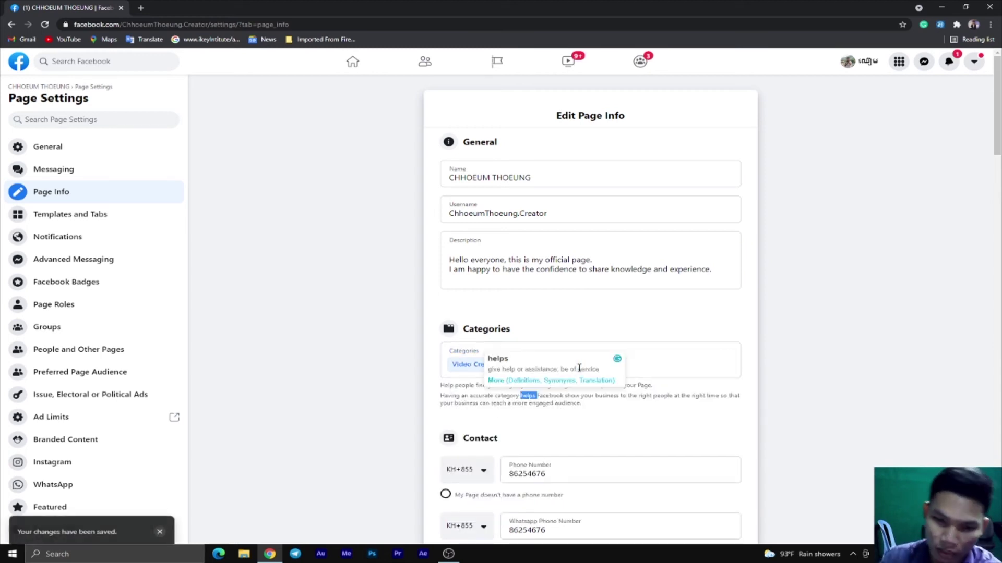
click(640, 365)
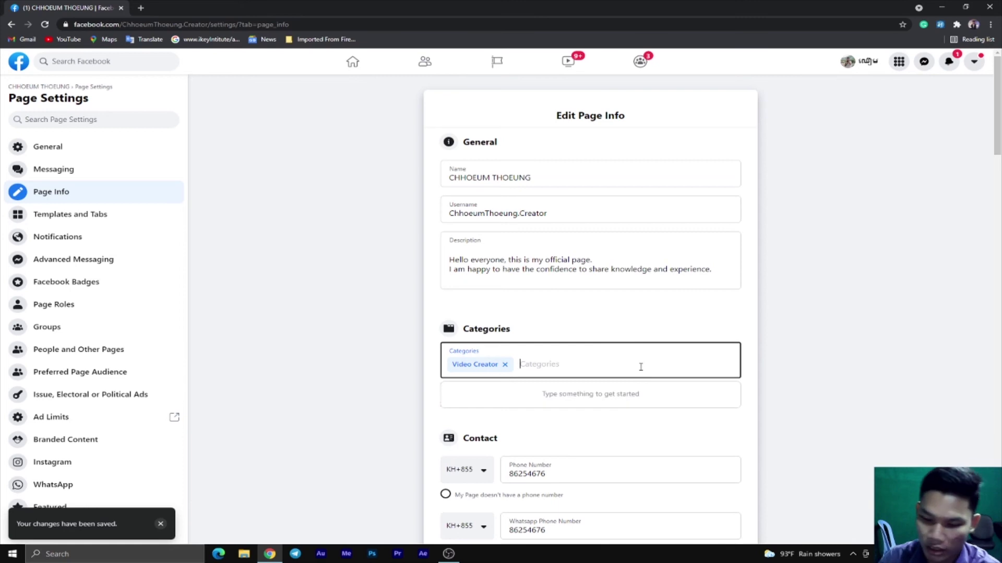
text(v)
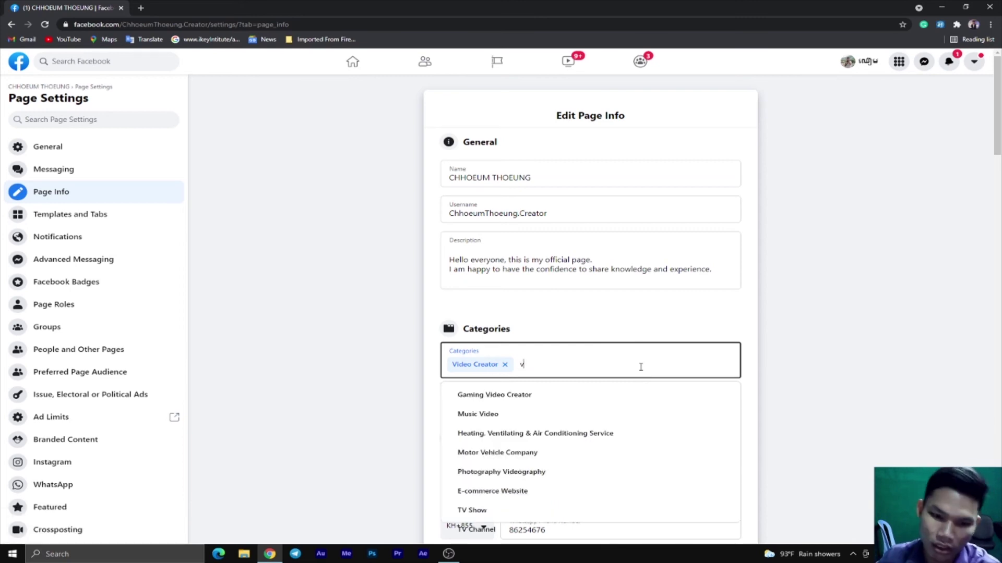
text(ideo)
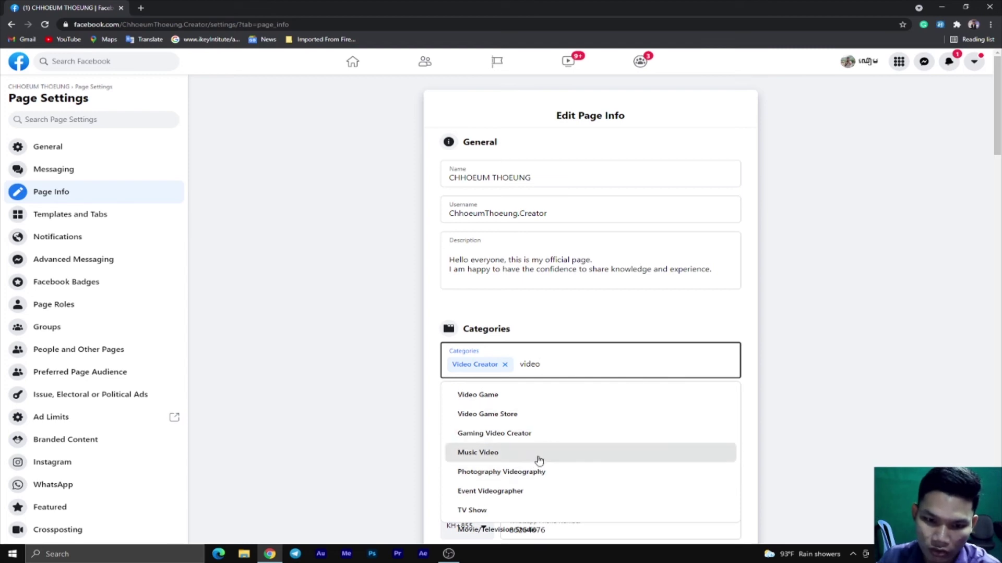
click(530, 473)
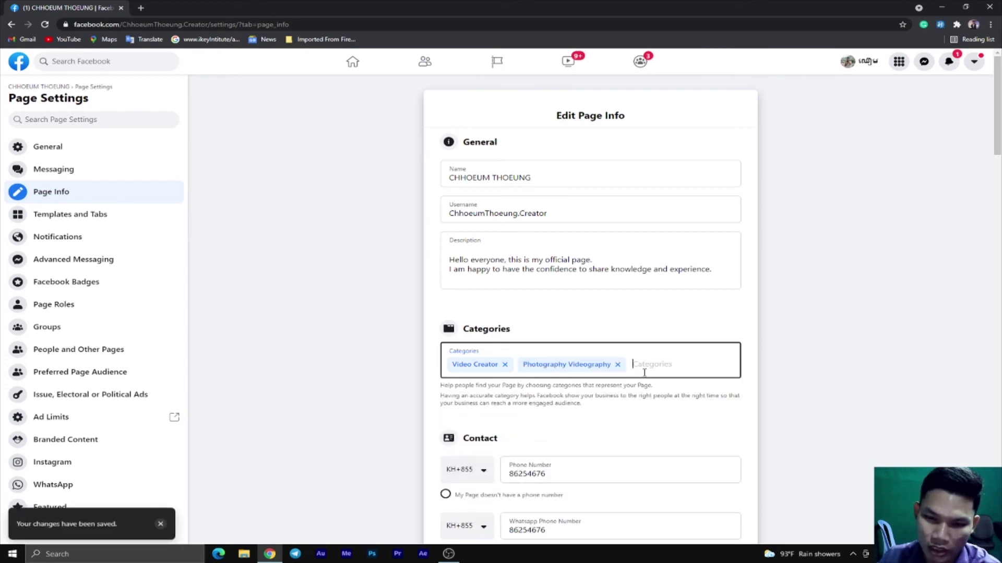
text(vide)
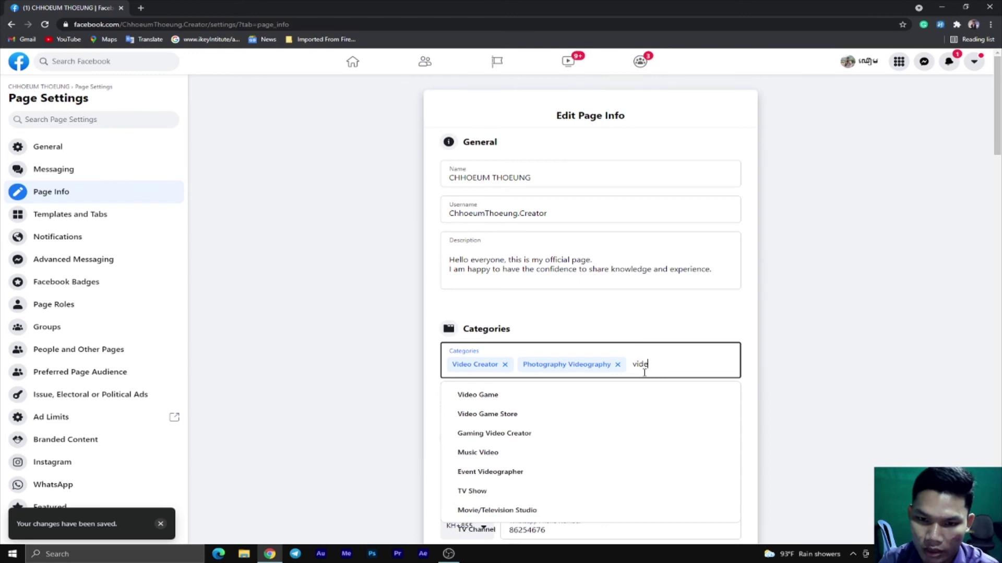
text(o)
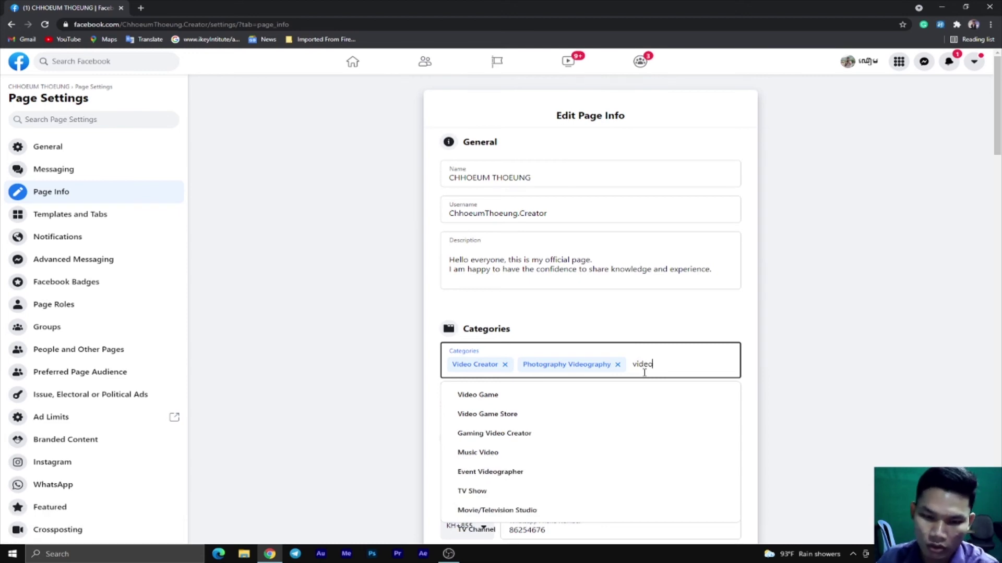
key(BackSpace)
key(BackSpace)
key(BackSpace)
key(BackSpace)
key(BackSpace)
Step: Add Digital Creator to the page's categories and leave the category field
text(digit)
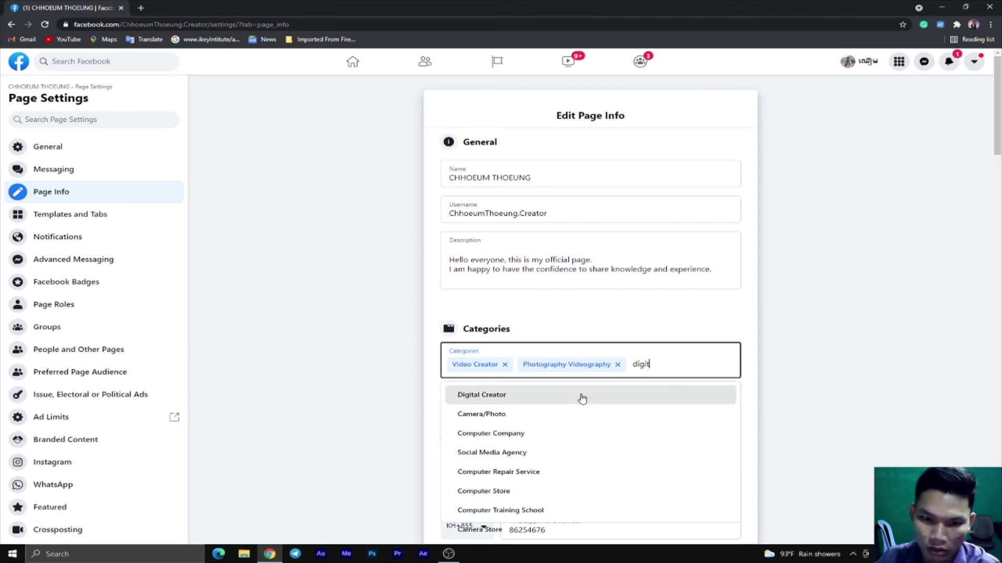
click(561, 402)
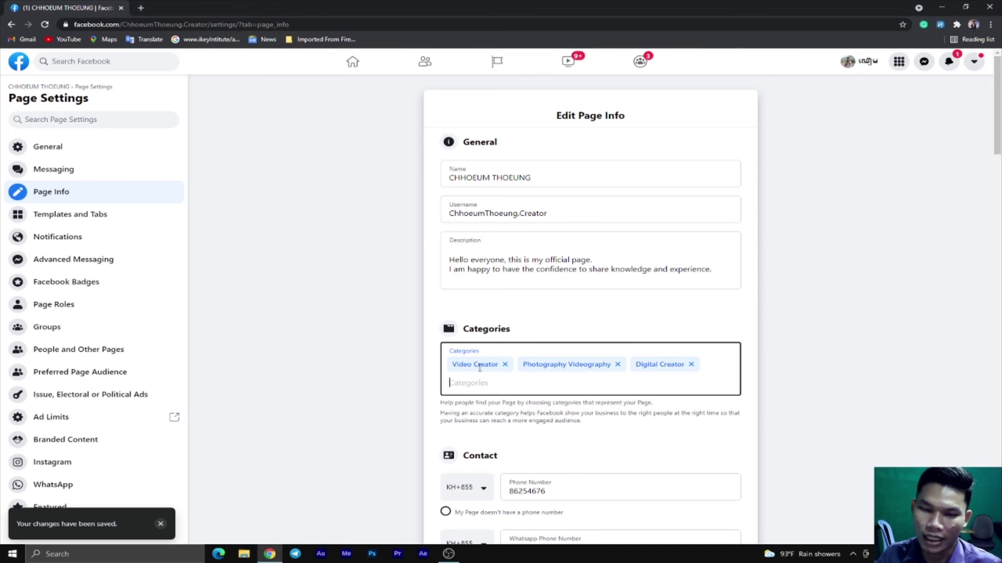
click(312, 180)
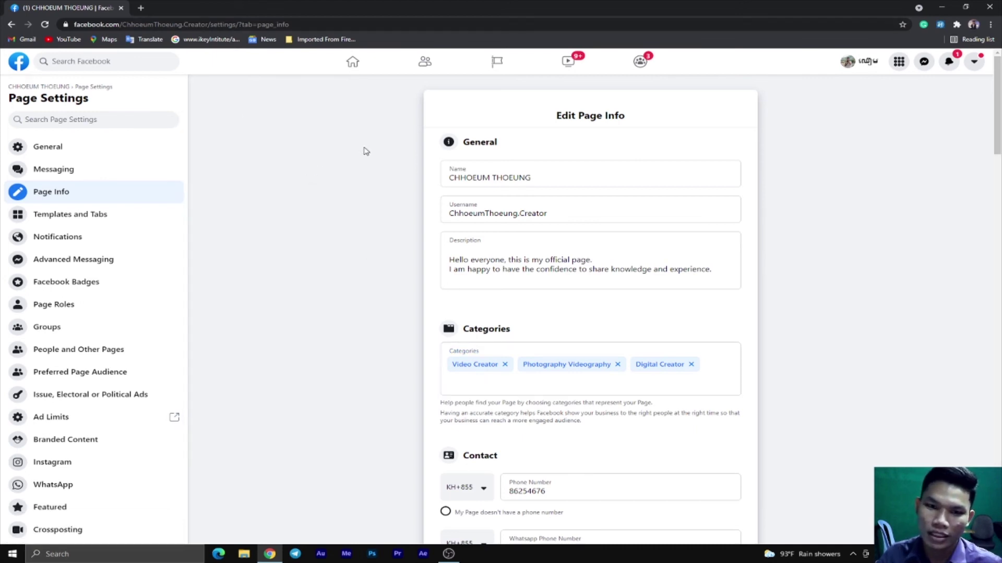
key(Tab)
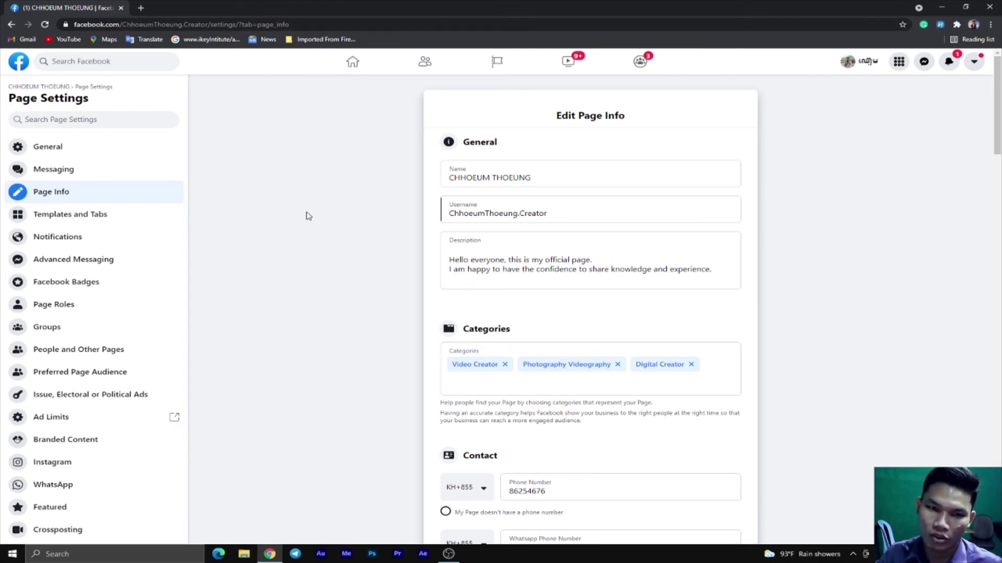
key(ctrl+a)
click(291, 201)
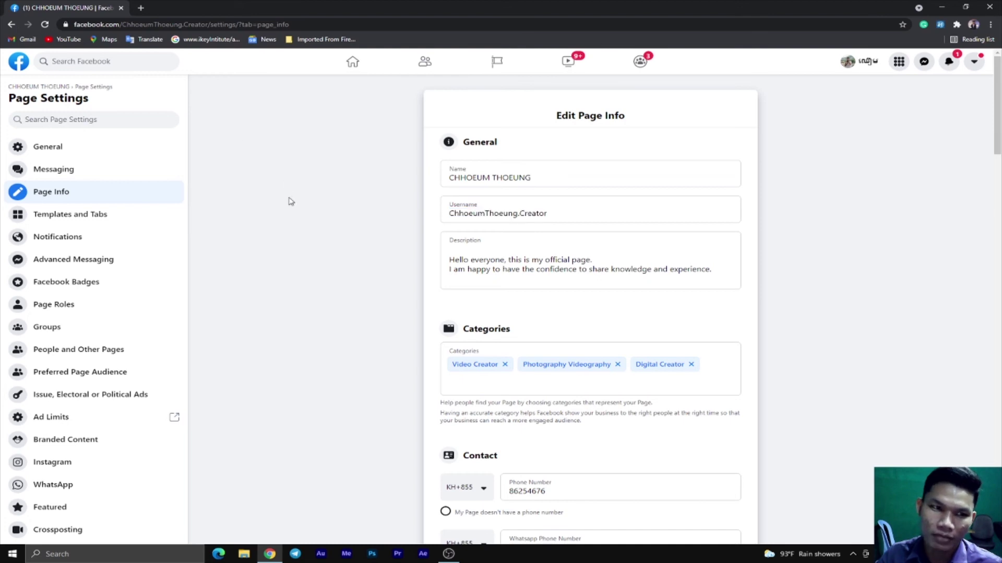
Step: Look over the edited page info and return from the settings to the page itself
scroll(319, 295, down, 15)
scroll(320, 304, up, 15)
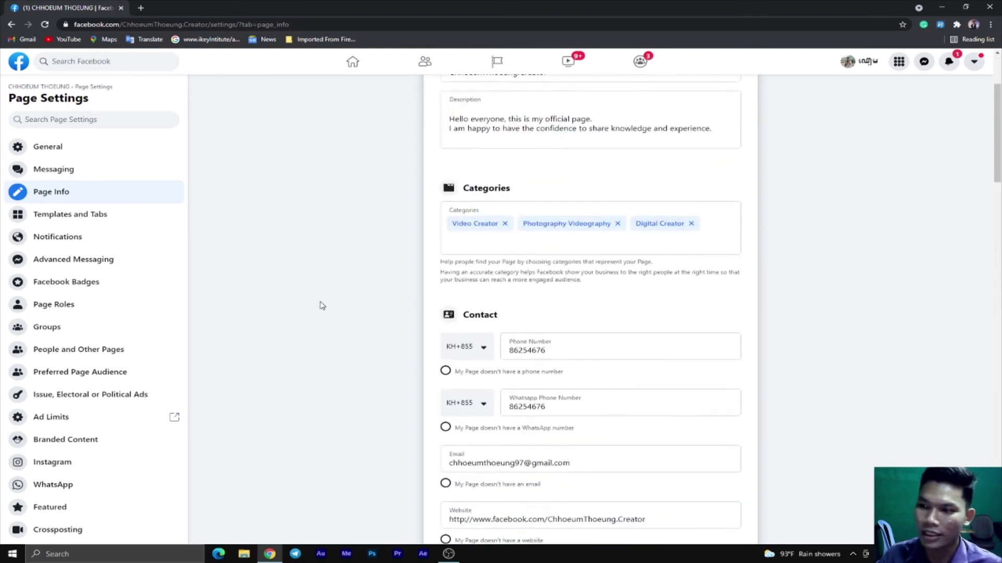
click(39, 87)
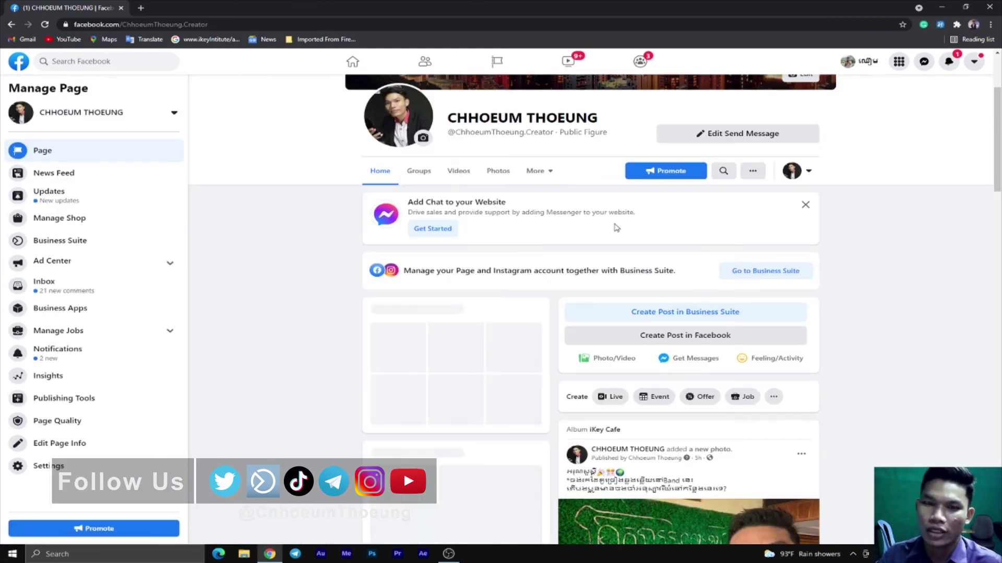